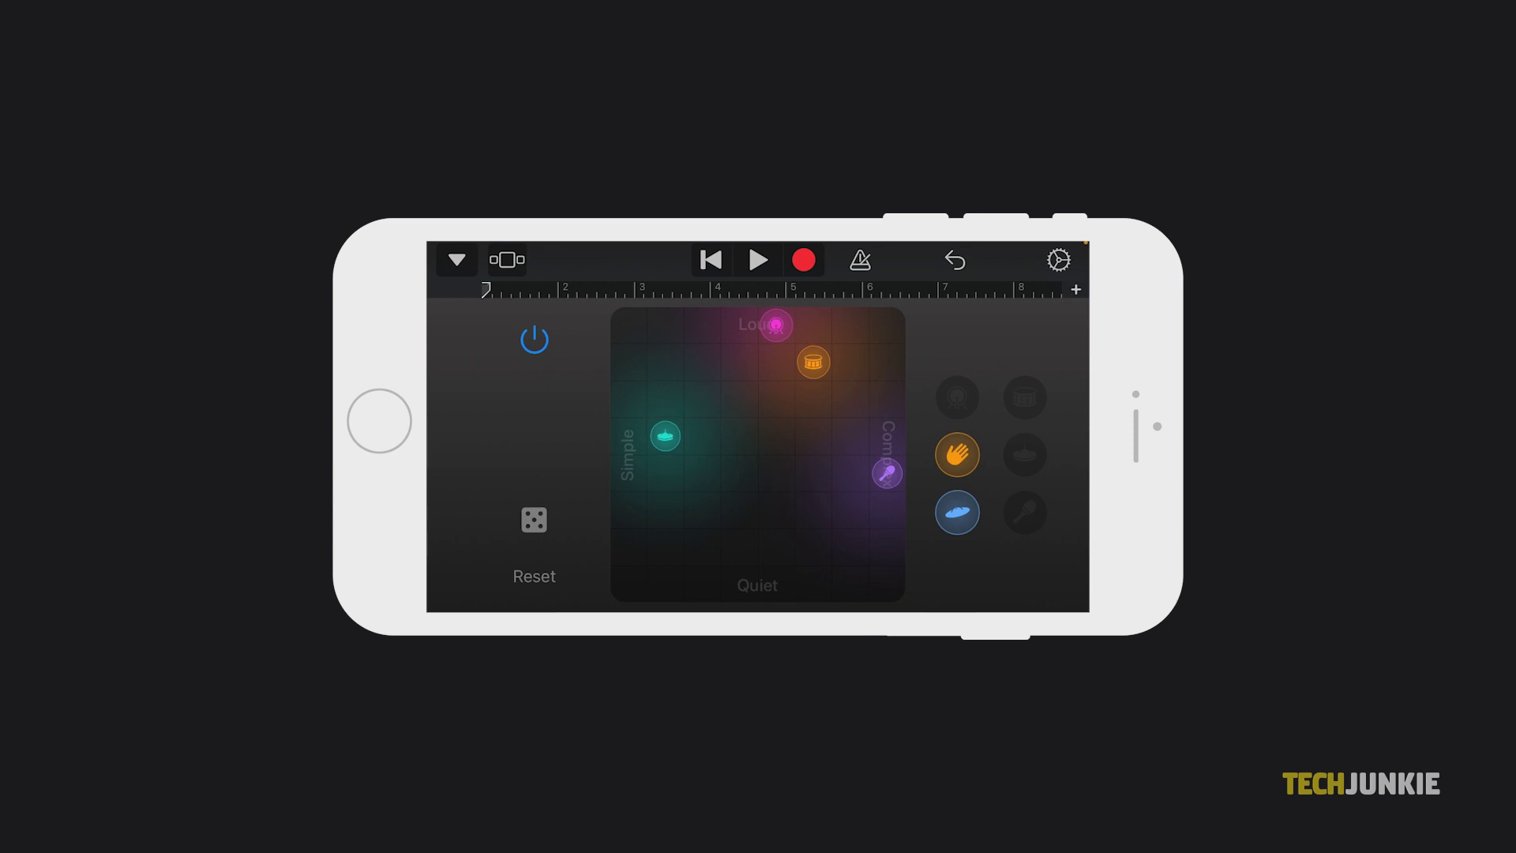
Step: Drag the hand clap onto the XY pad to add claps to the drummer's beat
{"action": "left_click_drag", "start_coordinate": [957, 454], "coordinate": [850, 360]}
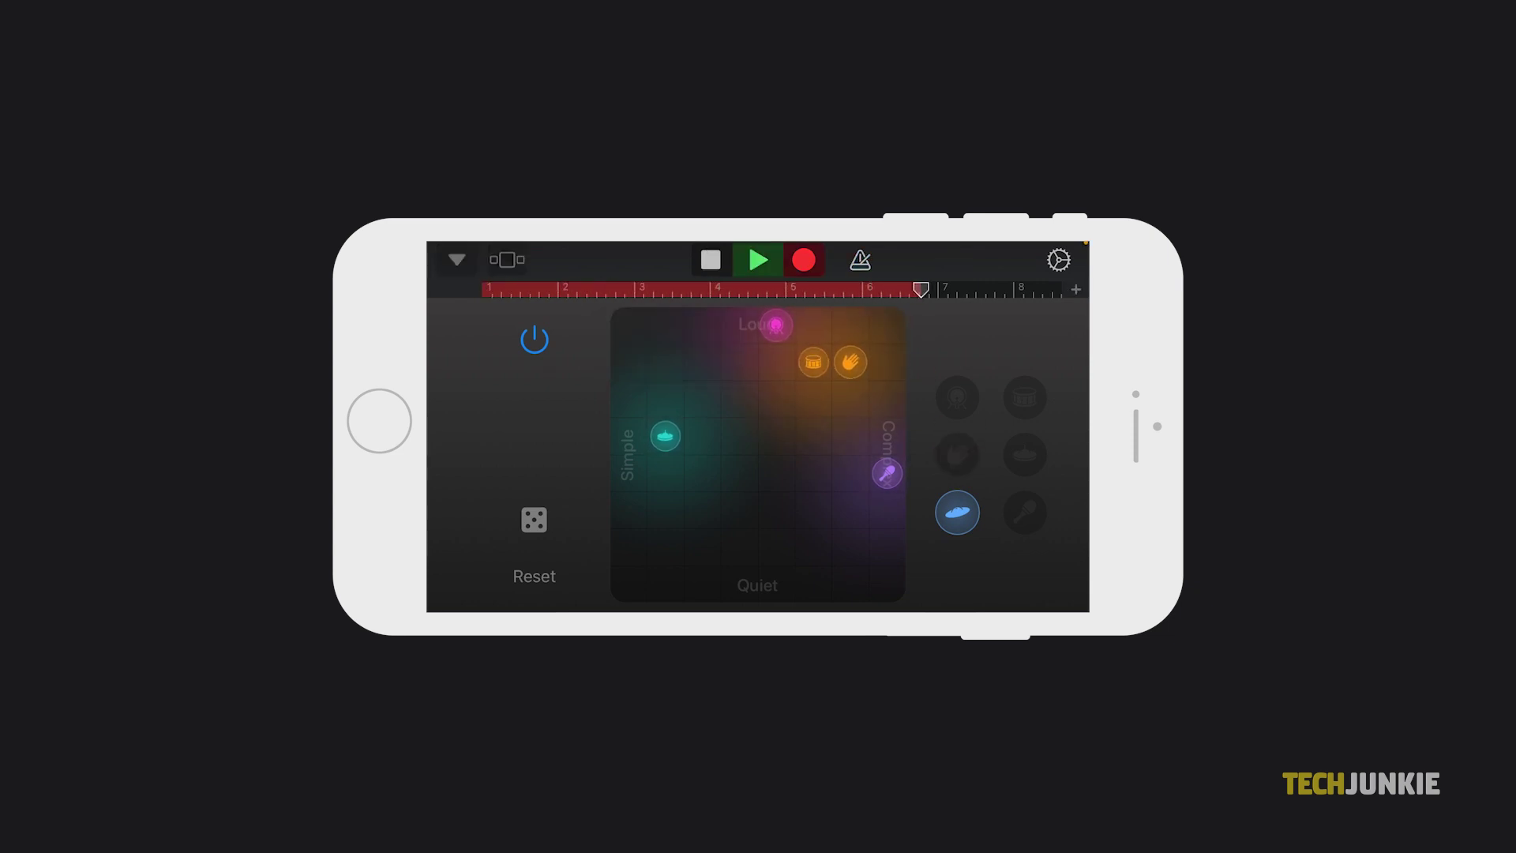
Step: Switch to the tracks overview and stop the drum beat playing
{"action": "left_click", "coordinate": [548, 260]}
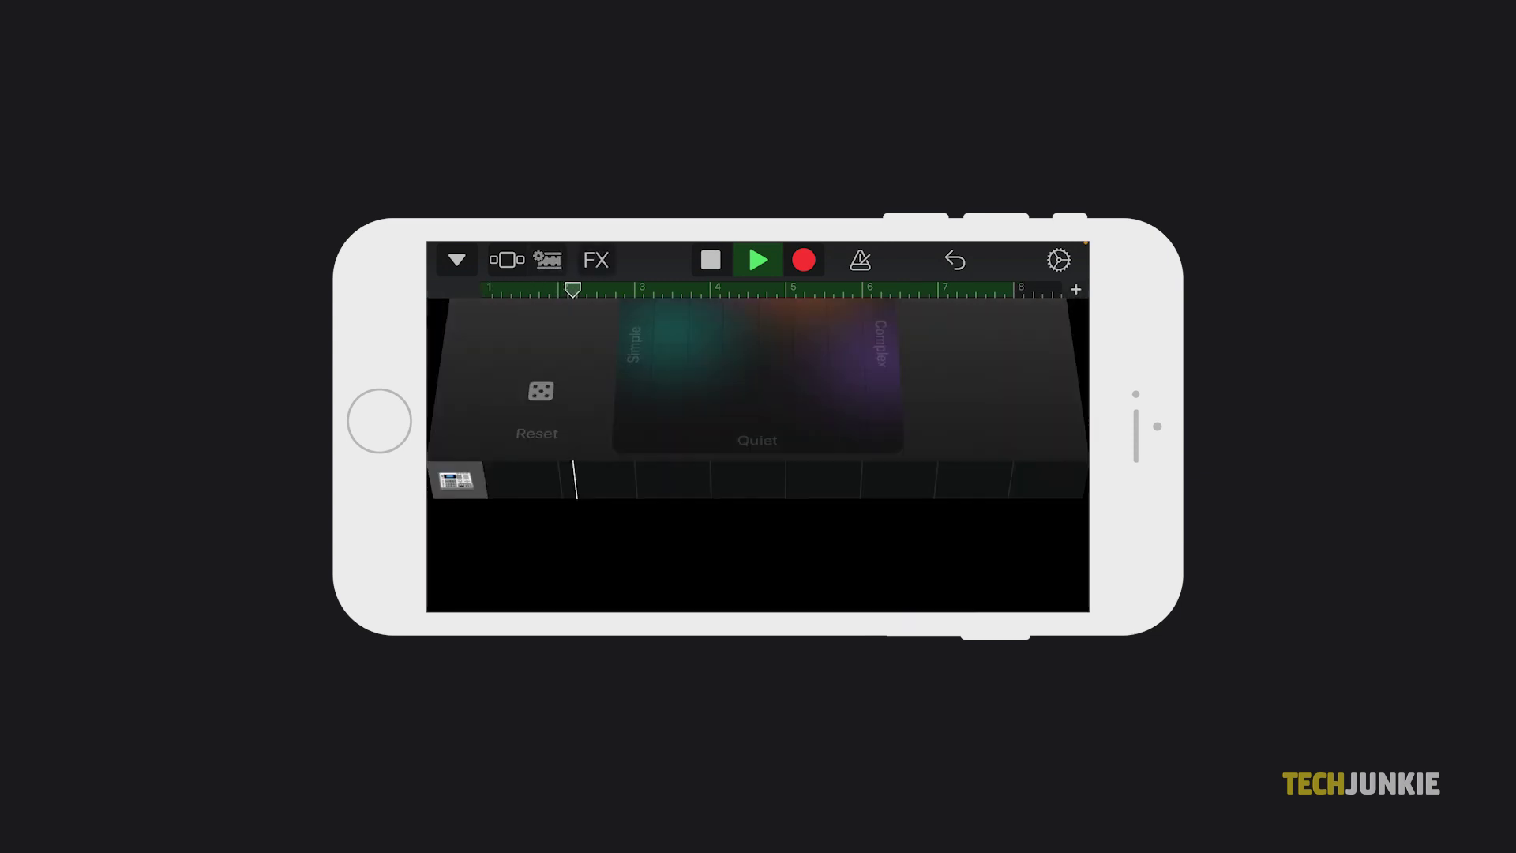
{"action": "key", "text": "space"}
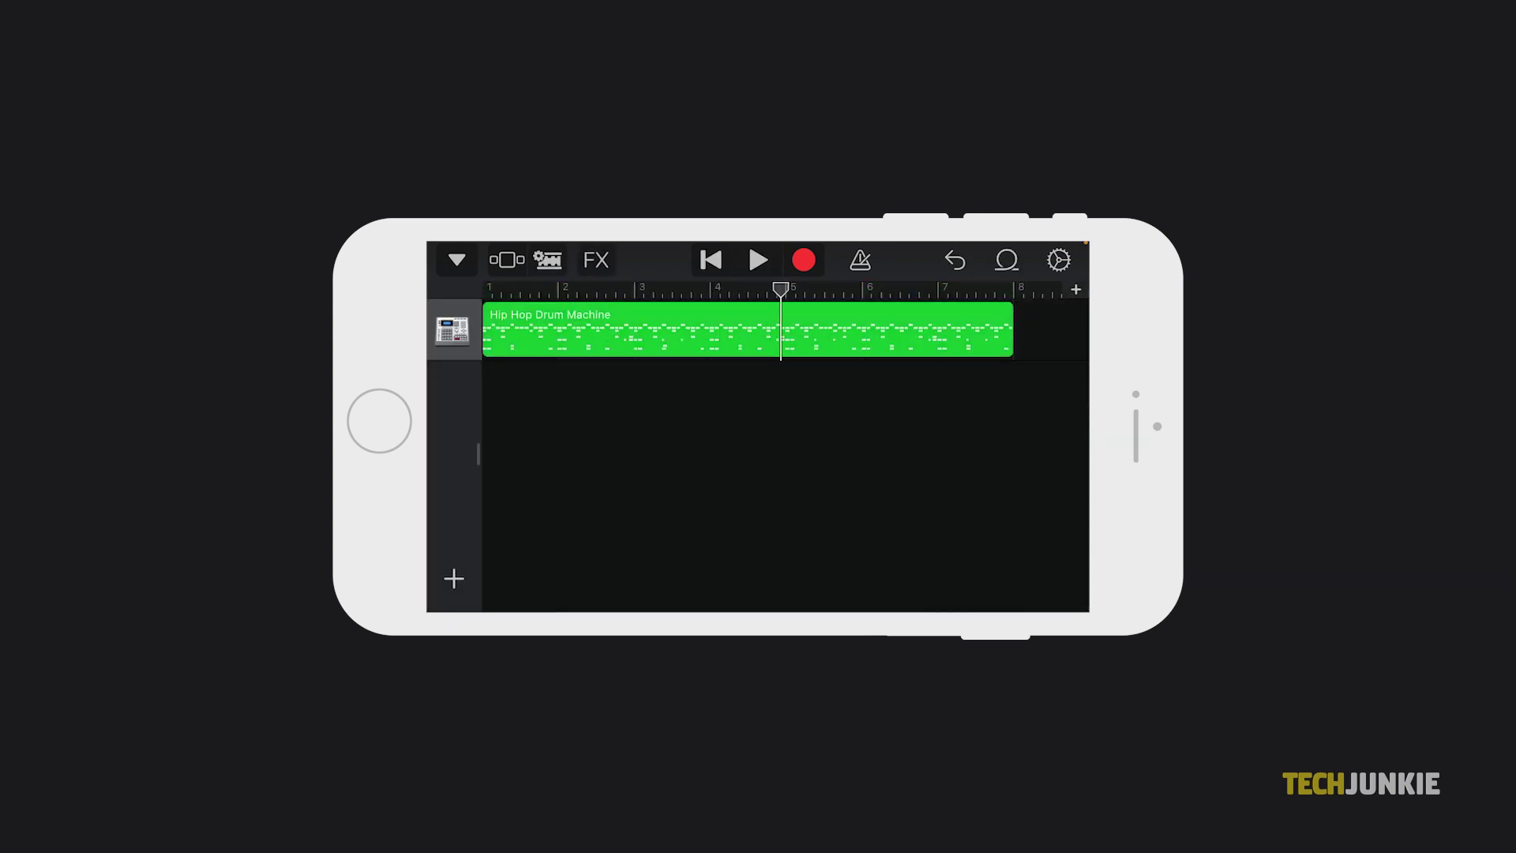